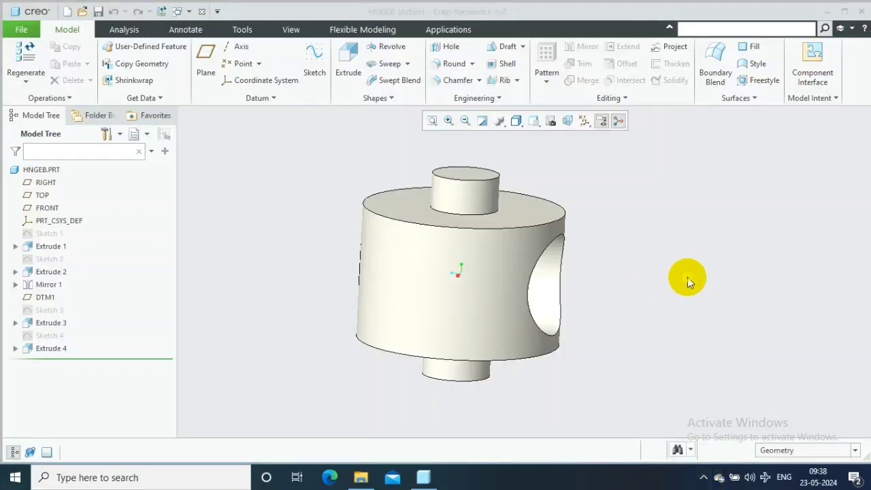
- Orbit the hinge block and select Extrude 4 to inspect the stepped side hole, then deselect it
middle_drag(650, 268, 625, 272)
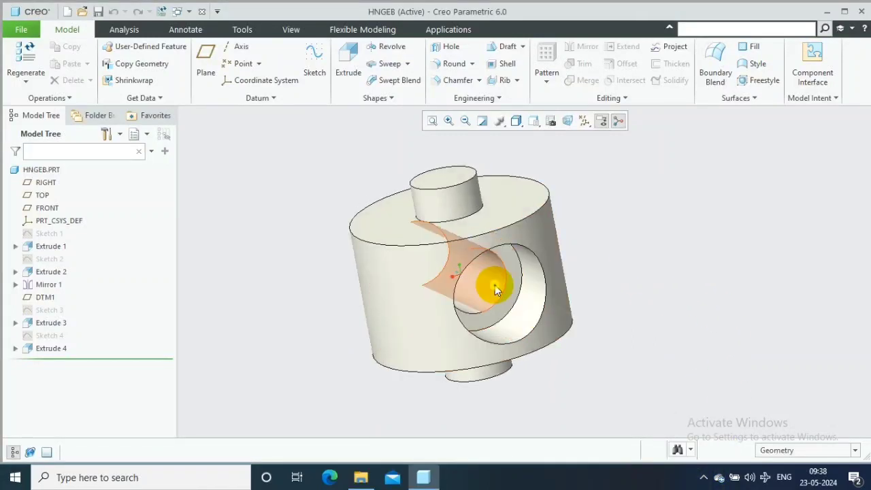
click(646, 282)
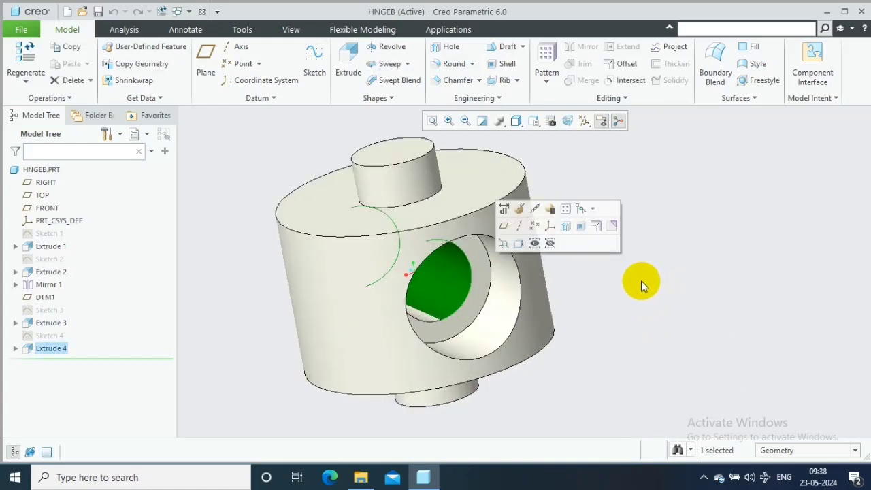
mouse_move(641, 281)
middle_down()
mouse_move(623, 277)
mouse_move(660, 278)
mouse_move(637, 295)
mouse_move(653, 280)
middle_up()
click(655, 293)
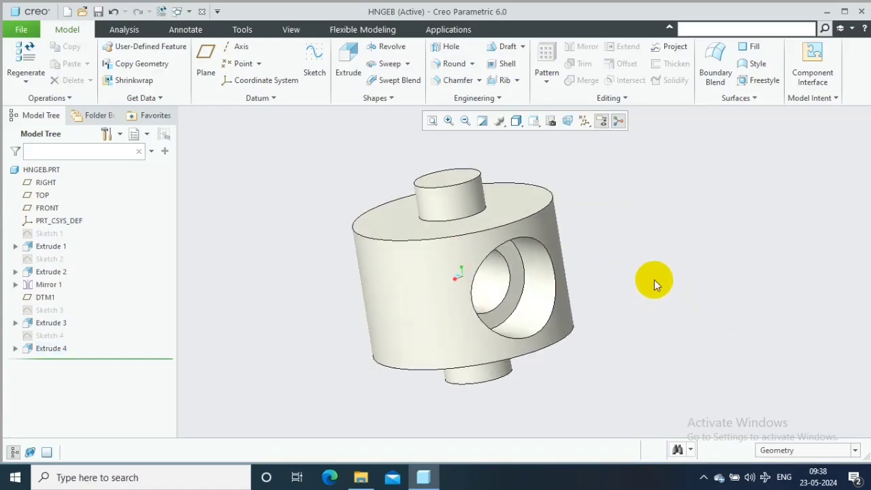
- Launch Creo Simulate and open the materials library for MaterialAssign1 on HNGEB.PRT
click(450, 29)
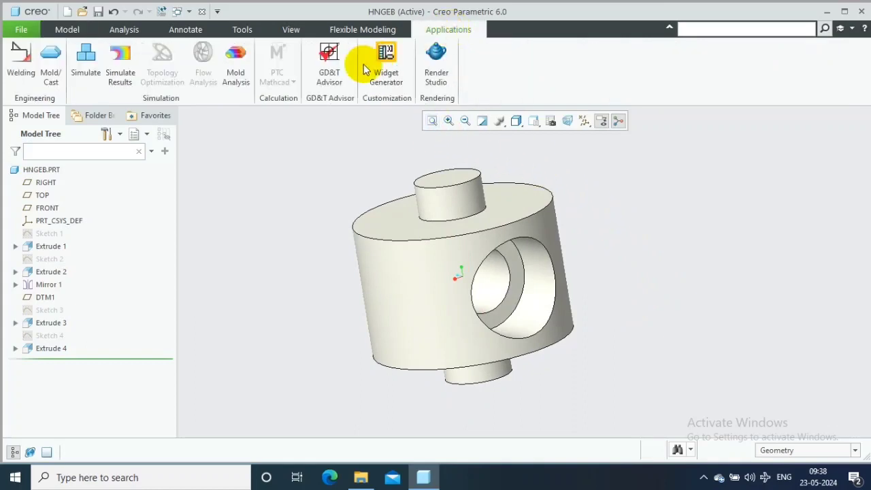
click(97, 66)
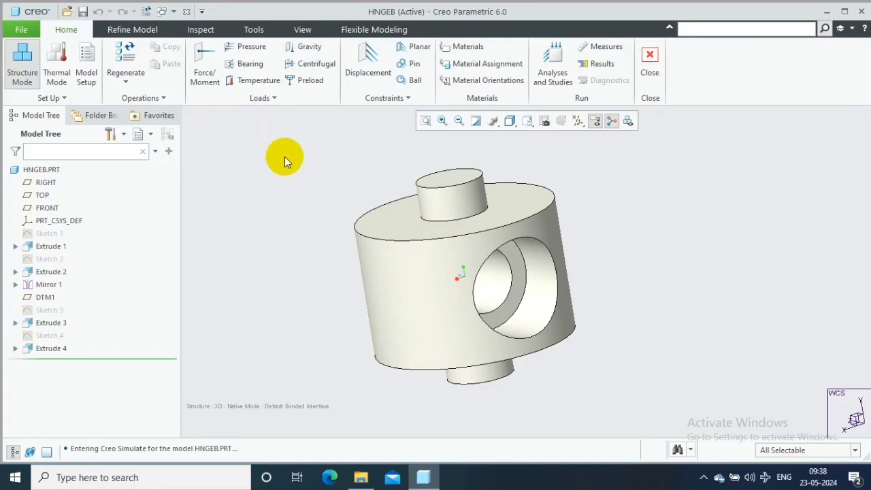
click(513, 68)
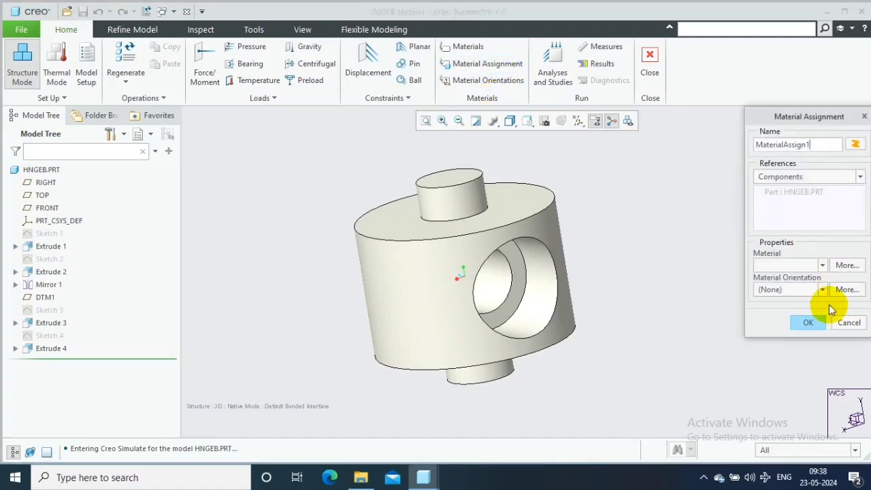
click(846, 267)
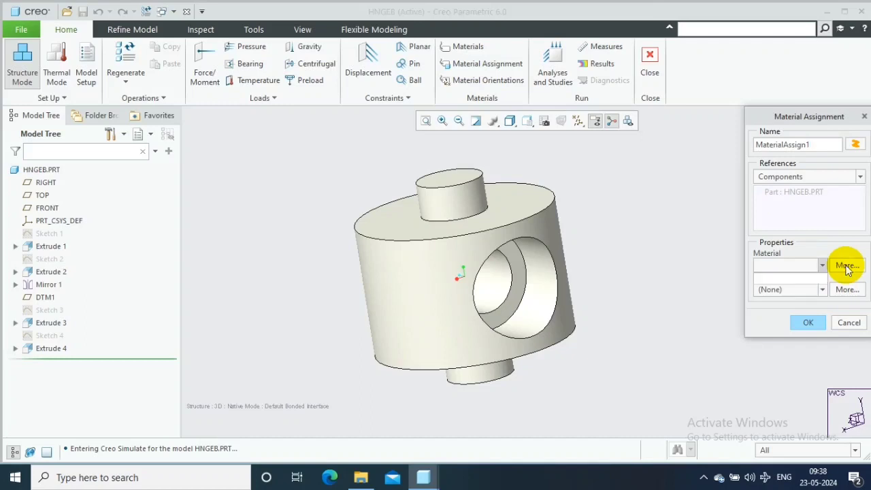
click(792, 194)
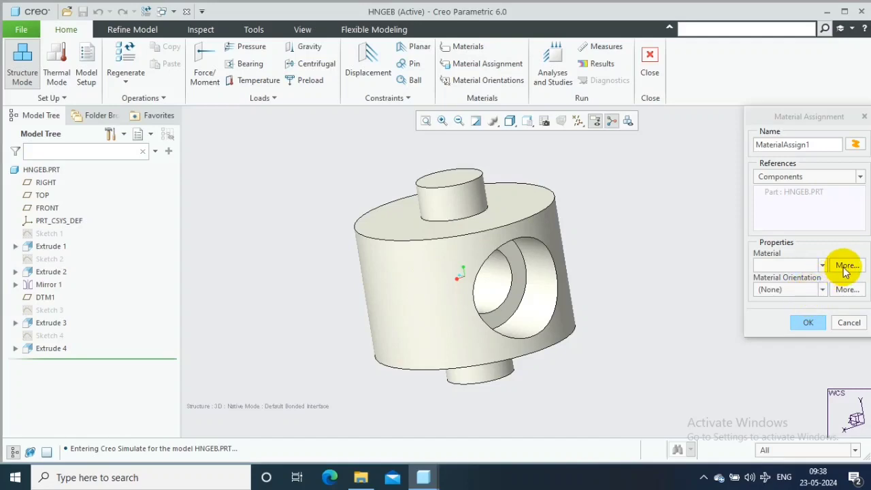
click(843, 265)
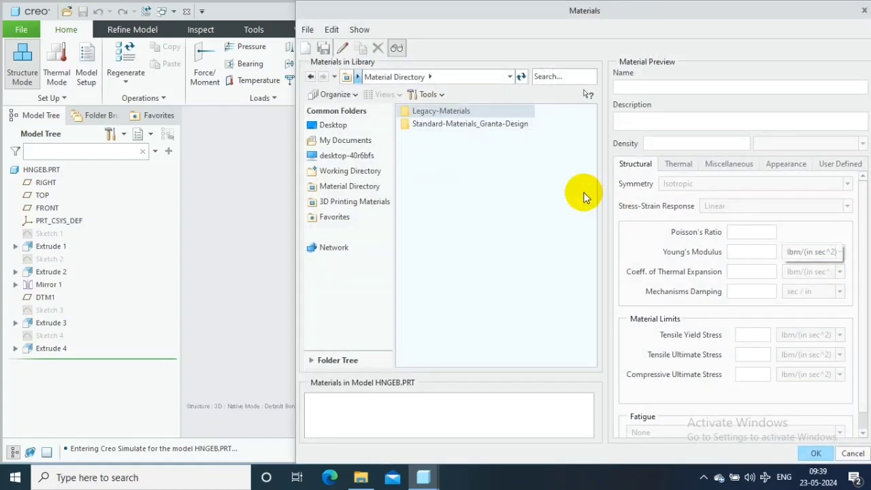
- Pick al6061.mtl from Legacy-Materials and confirm it as HNGEB.PRT's material
double_click(461, 113)
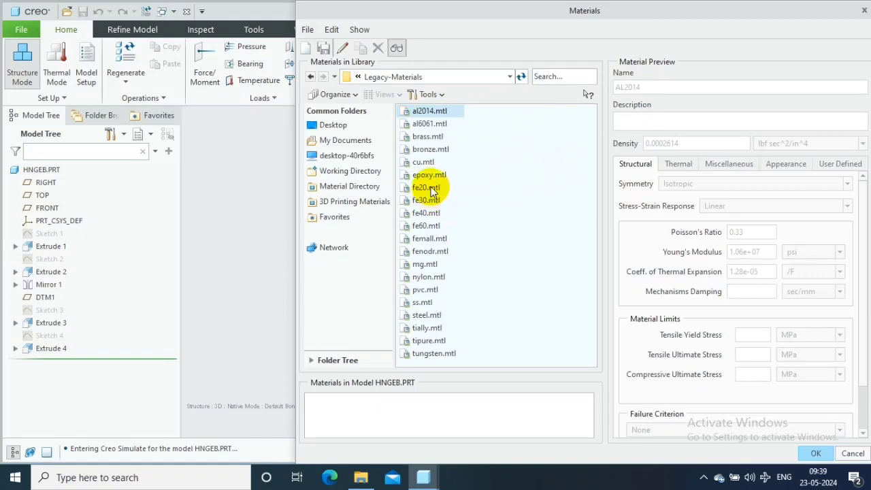
click(429, 124)
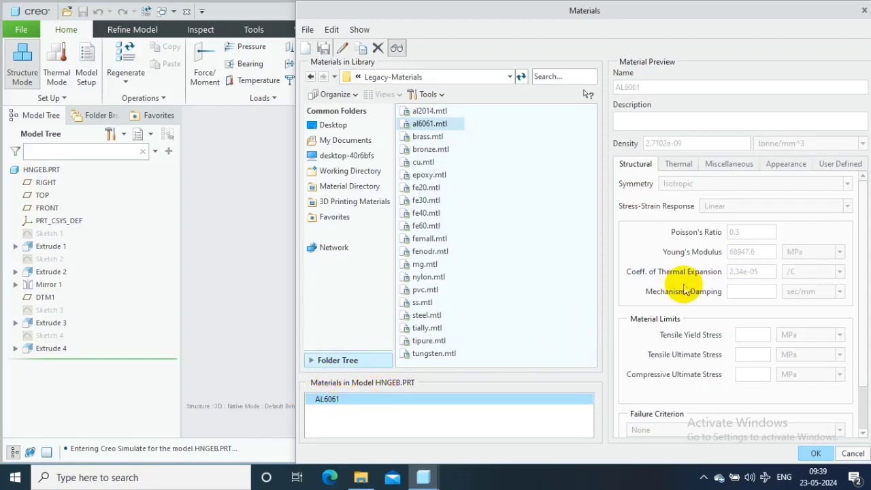
key(Return)
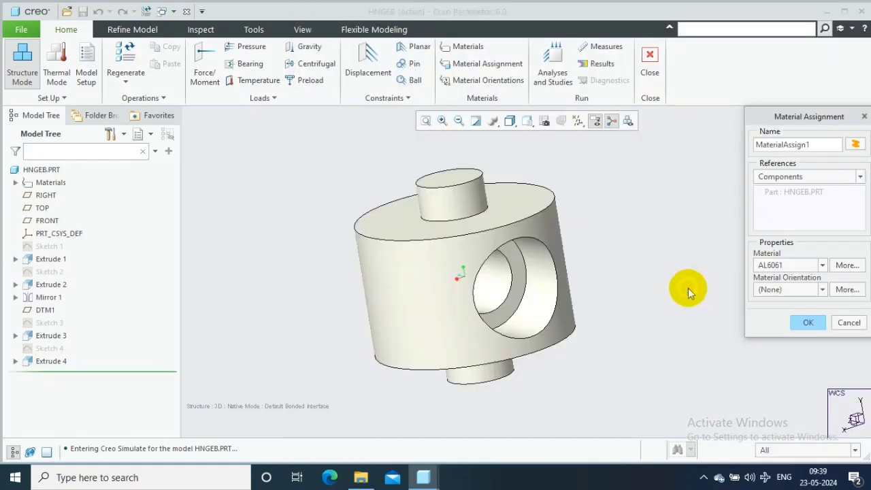
click(809, 320)
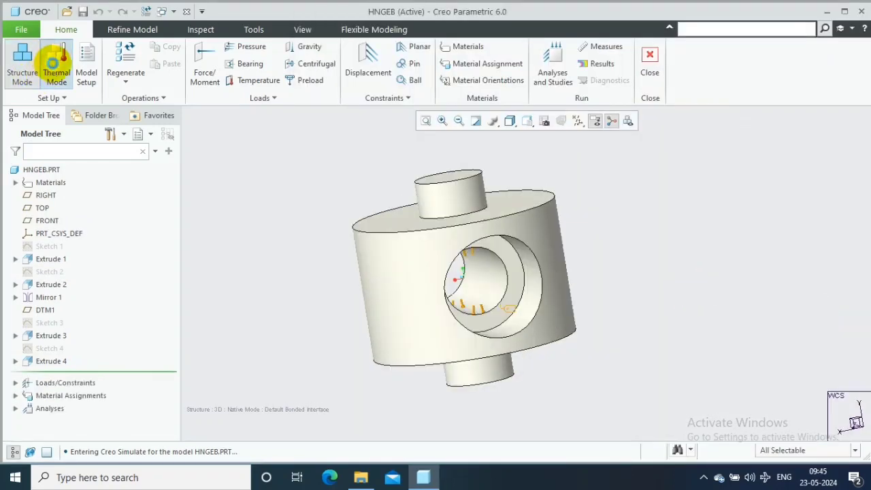
- In Thermal Mode, apply heat load HeatLoad2 of 100 mW to the side-hole surfaces
click(61, 58)
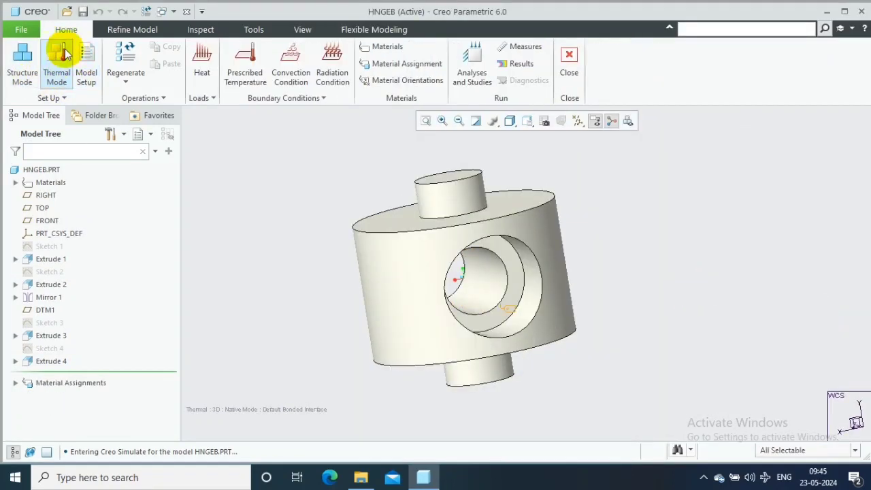
click(202, 68)
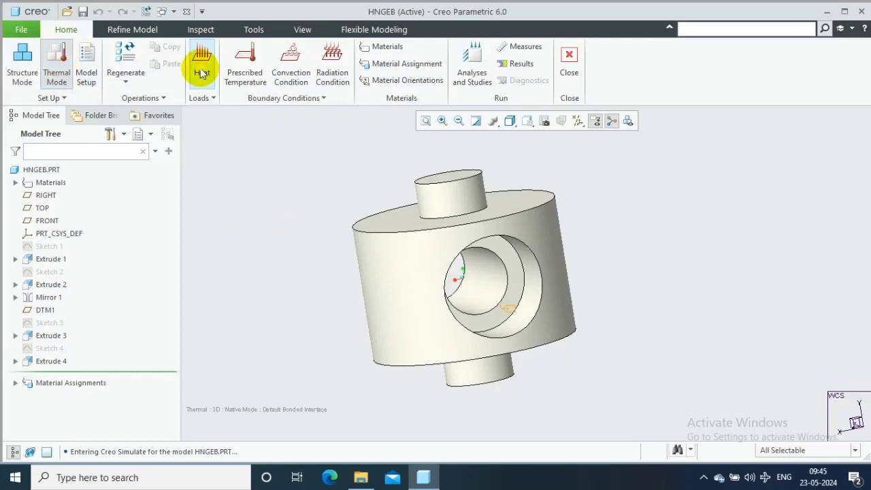
click(492, 279)
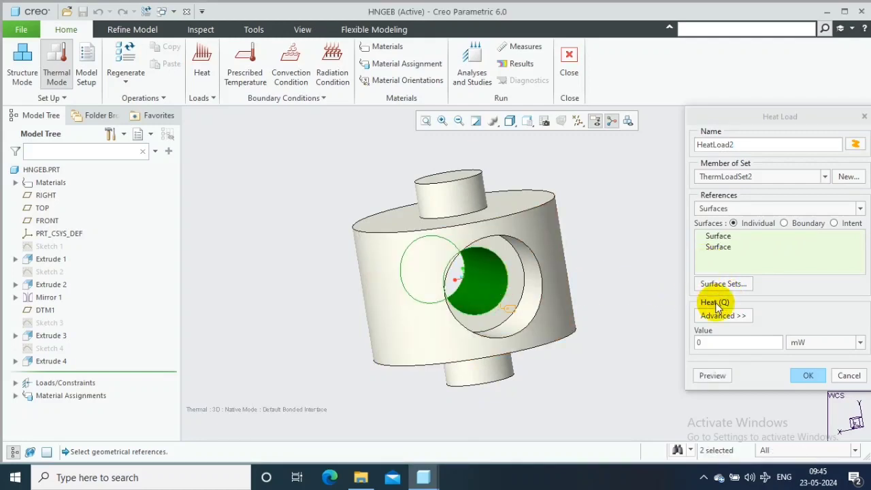
click(714, 342)
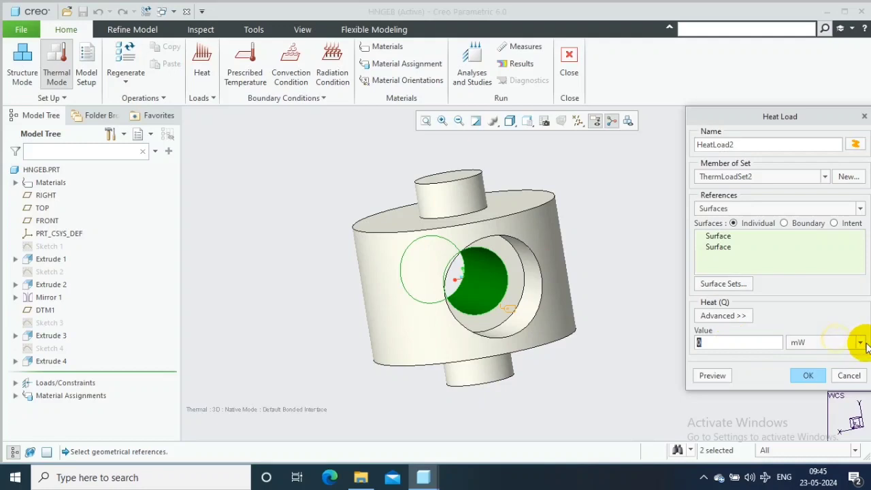
click(861, 343)
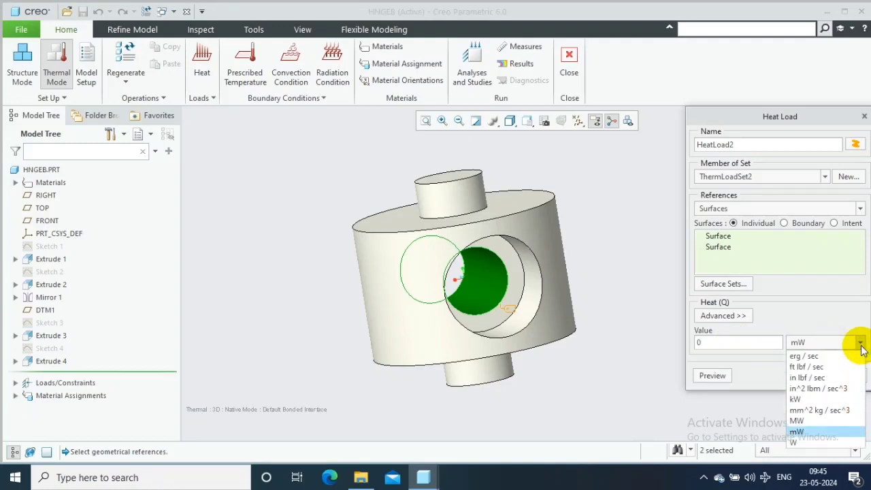
click(796, 432)
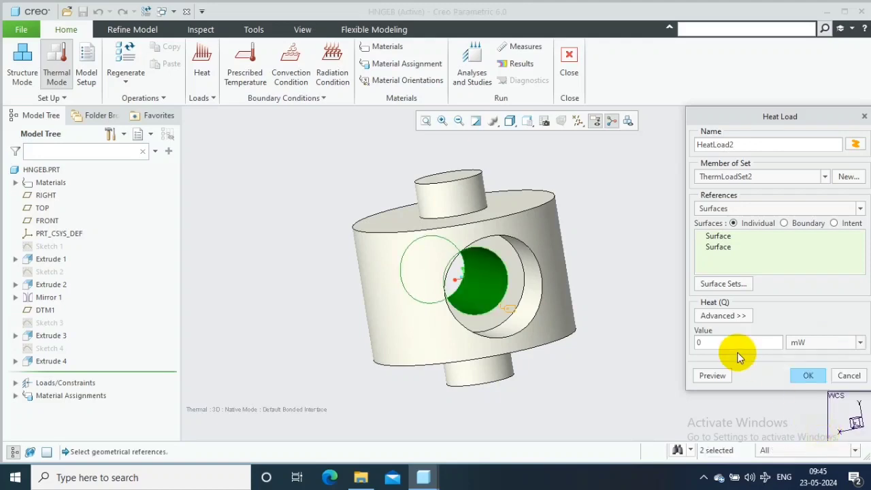
key(BackSpace)
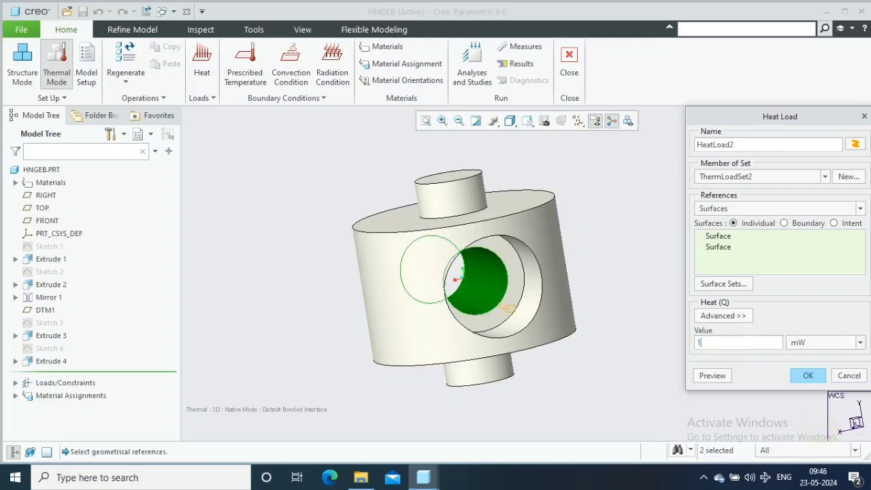
text(100)
click(805, 375)
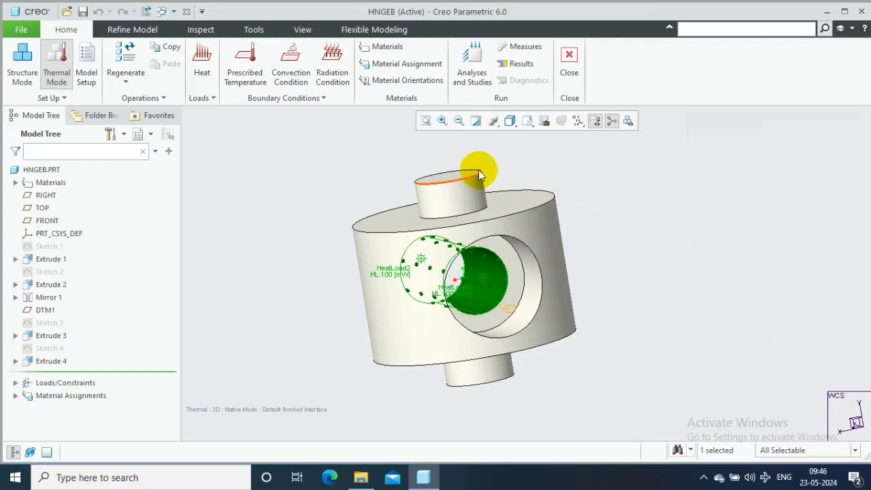
- Apply convection BndryCond1 of 25 mW/(mm^2 C) at 0 C to the outer cylinder surfaces
click(291, 77)
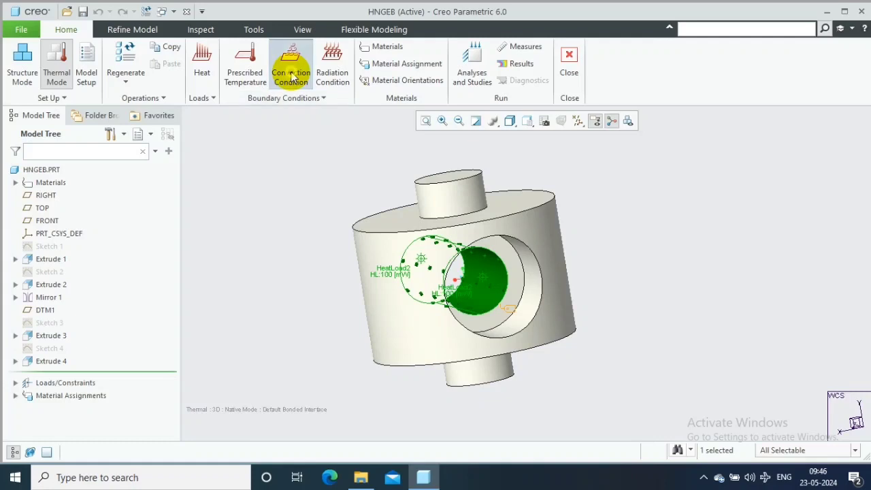
click(406, 299)
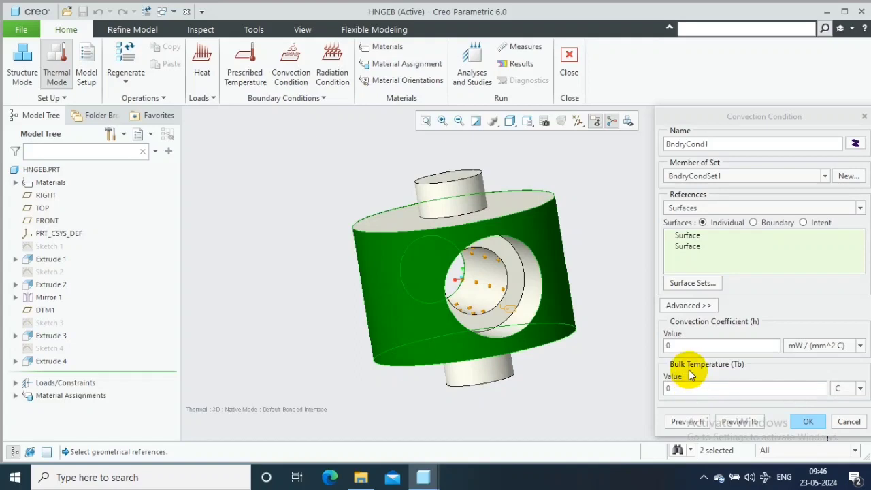
double_click(669, 345)
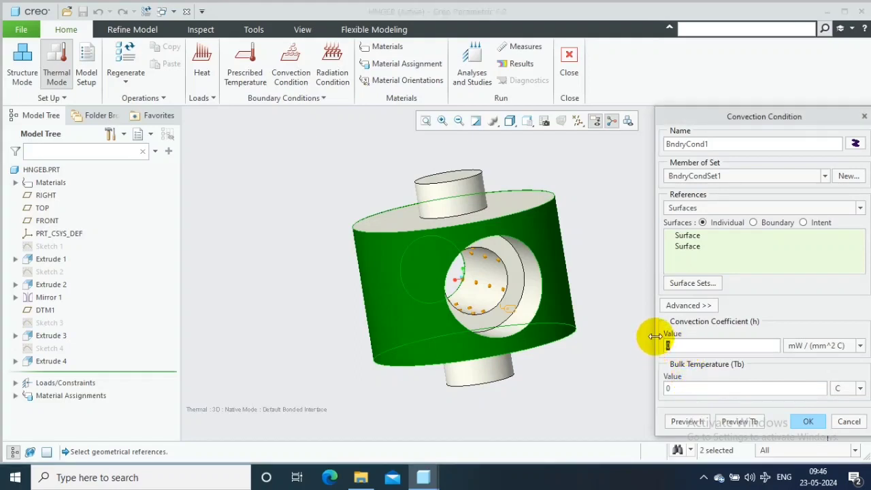
text(25)
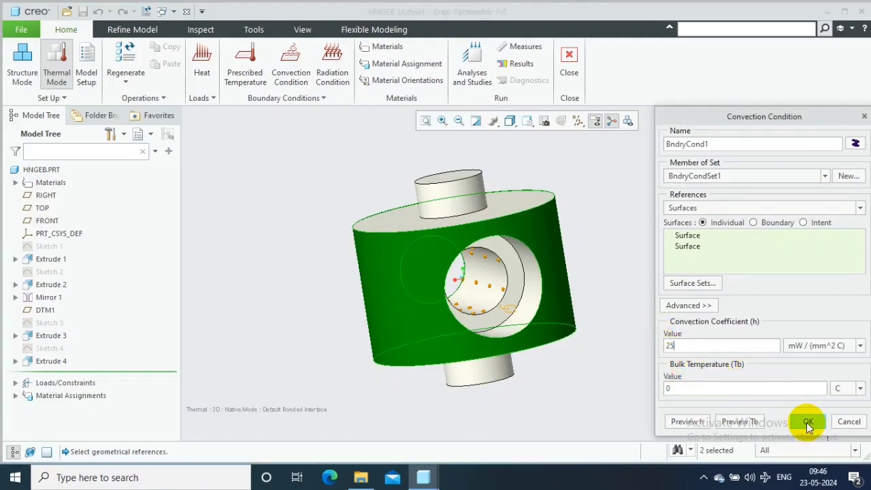
click(806, 421)
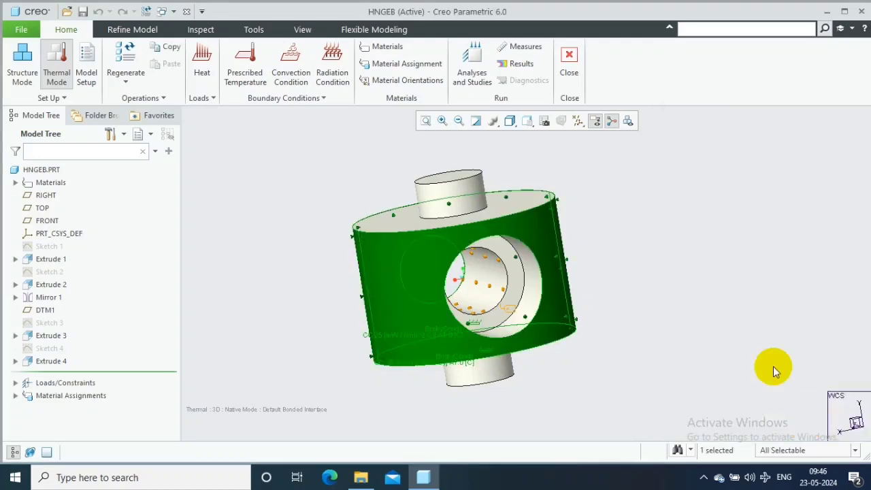
- Create steady thermal analysis Analysis2 using BndryCondSet1 and ThermLoadSet2
click(467, 52)
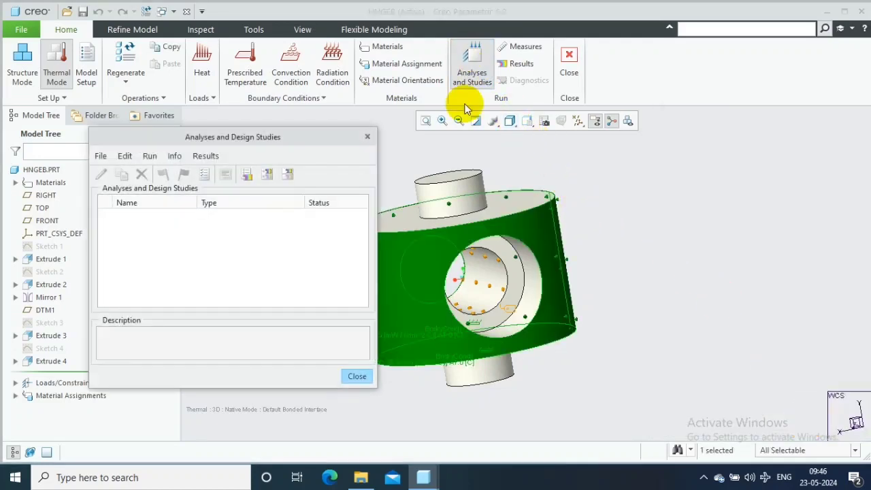
click(100, 156)
click(102, 171)
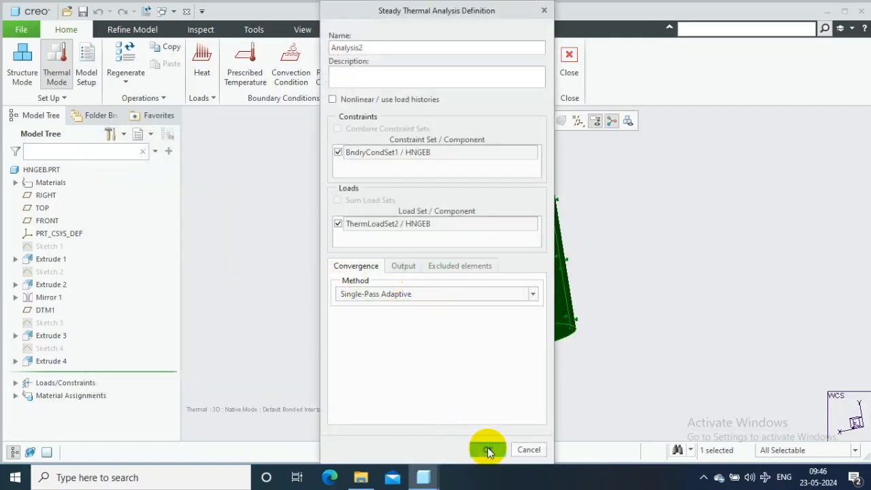
click(487, 449)
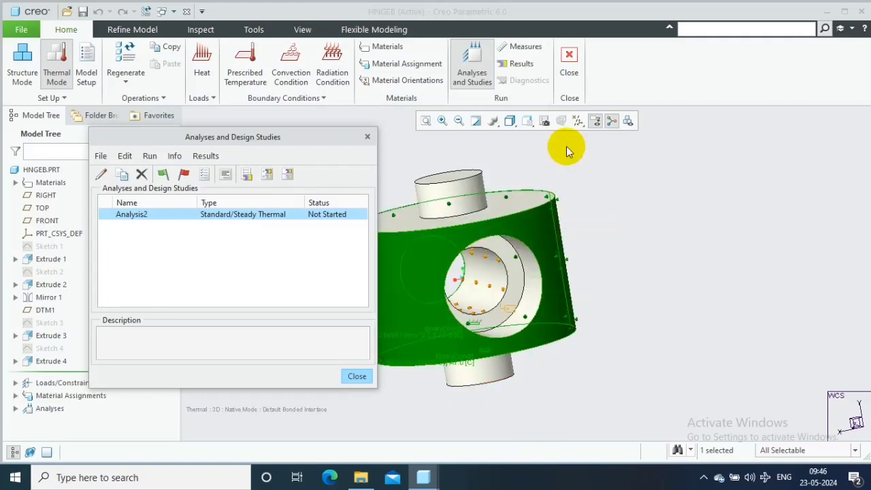
- Run Analysis2 with interactive diagnostics until it completes
click(163, 175)
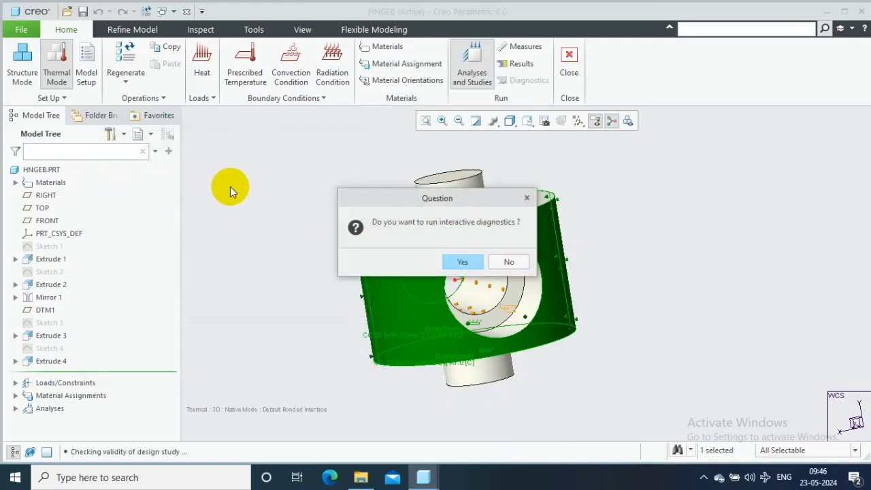
click(453, 258)
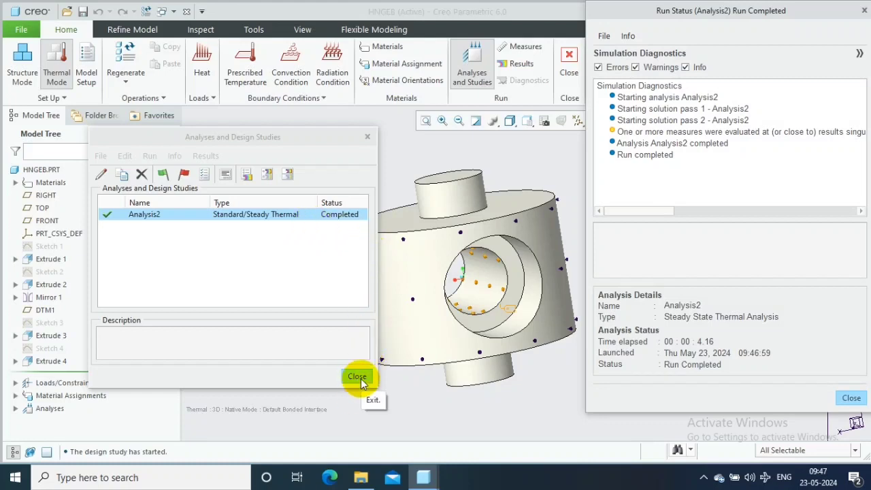
- Display Analysis2's temperature fringe in a maximized results window and orbit the model
click(249, 175)
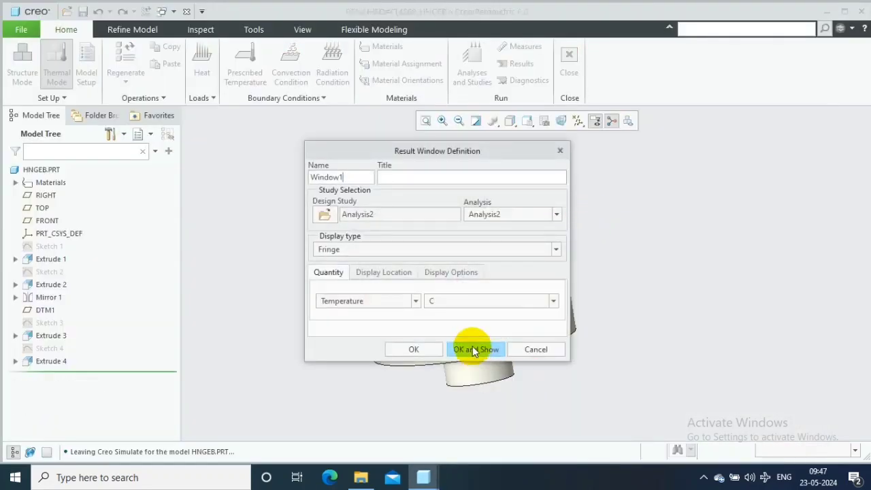
click(470, 350)
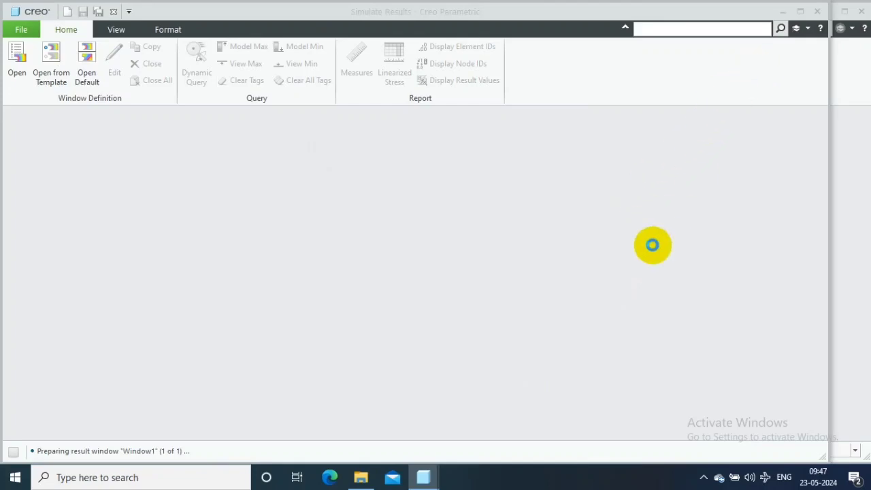
click(800, 11)
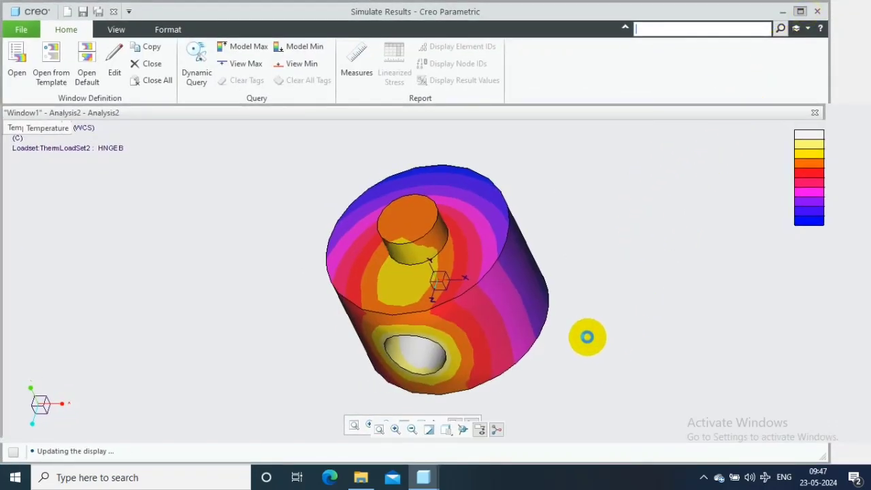
mouse_move(579, 313)
middle_down()
mouse_move(569, 282)
mouse_move(708, 279)
mouse_move(678, 283)
middle_up()
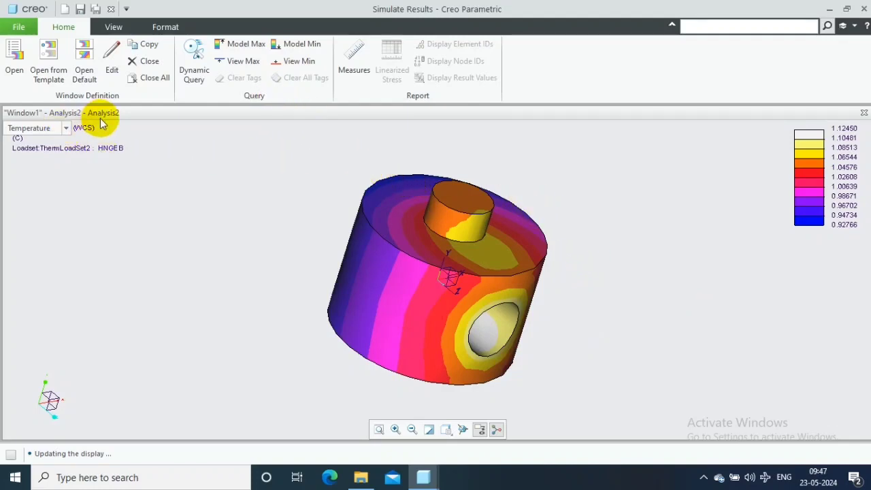
- Enable auto-start animation for the temperature fringe plot in Display Options
click(114, 62)
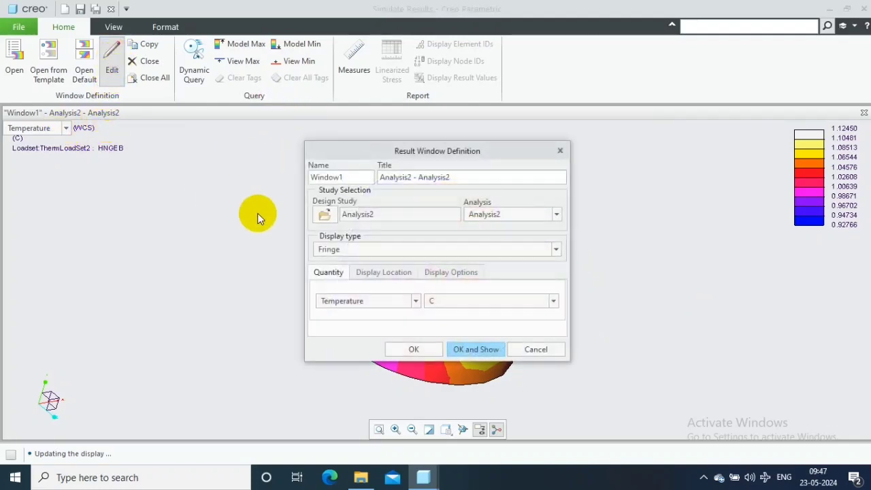
click(424, 274)
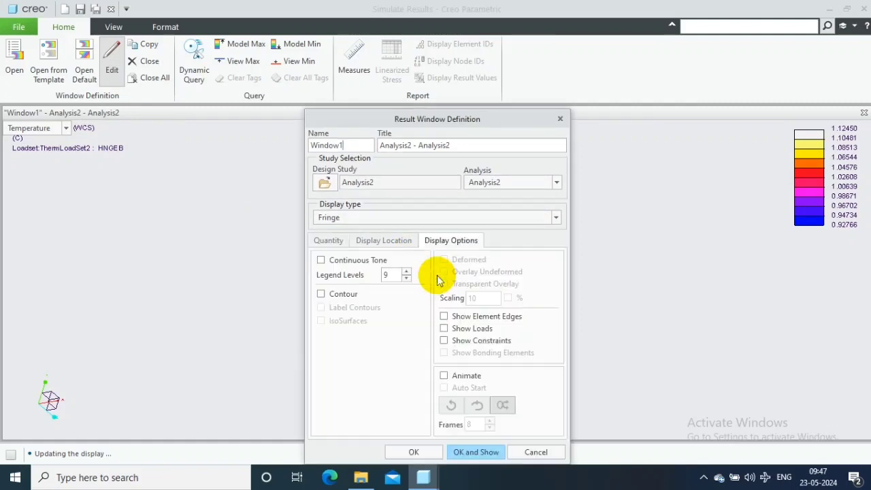
click(444, 374)
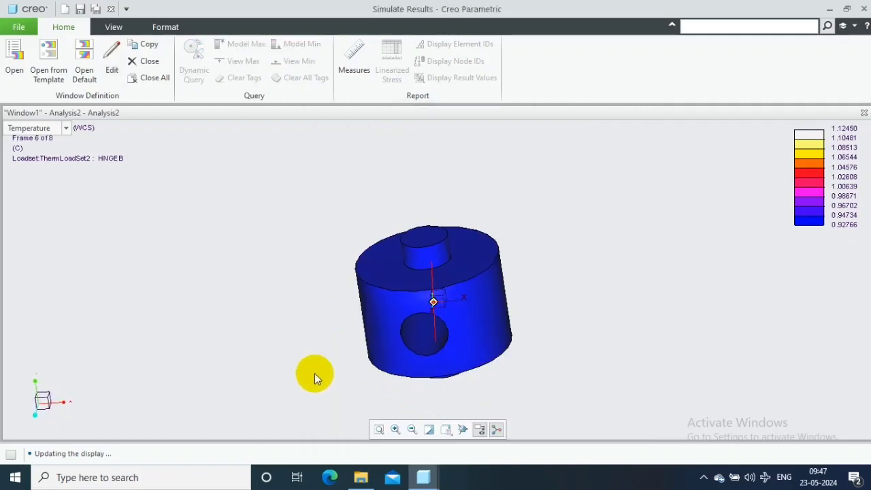
click(68, 128)
- Change the animated plot quantity to Flux with the X component
click(42, 149)
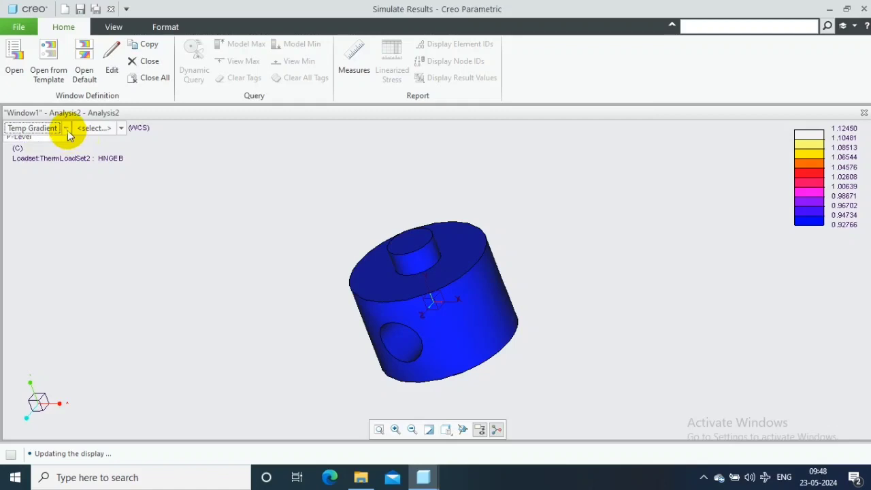
click(66, 129)
click(35, 161)
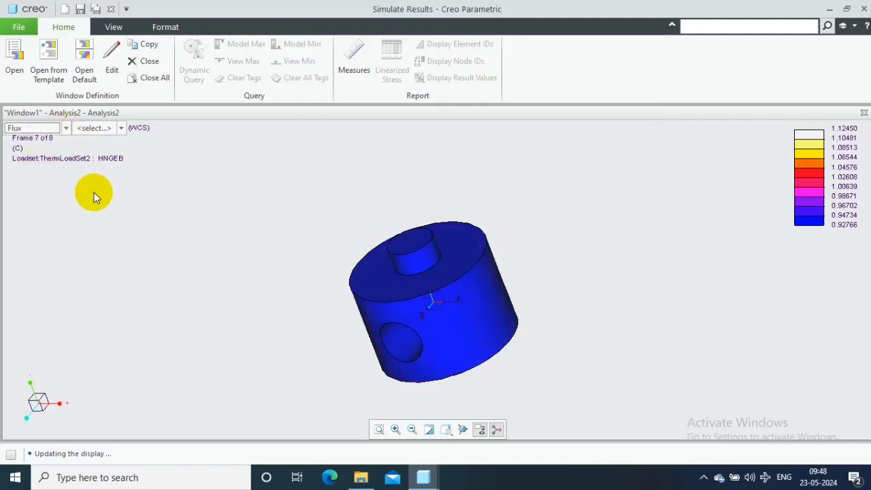
click(66, 129)
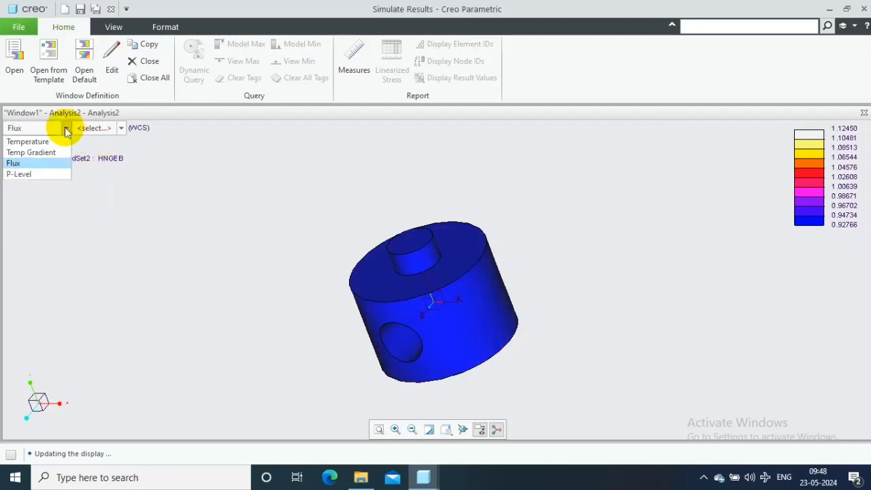
click(127, 128)
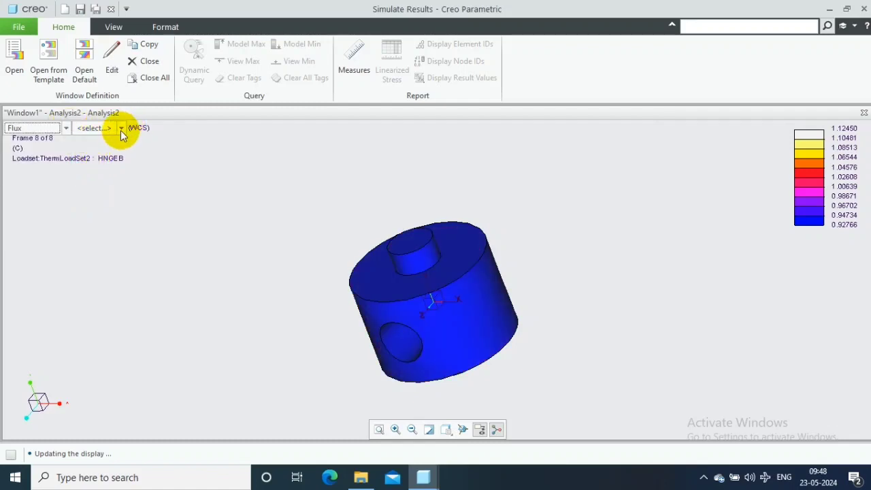
click(120, 127)
click(107, 143)
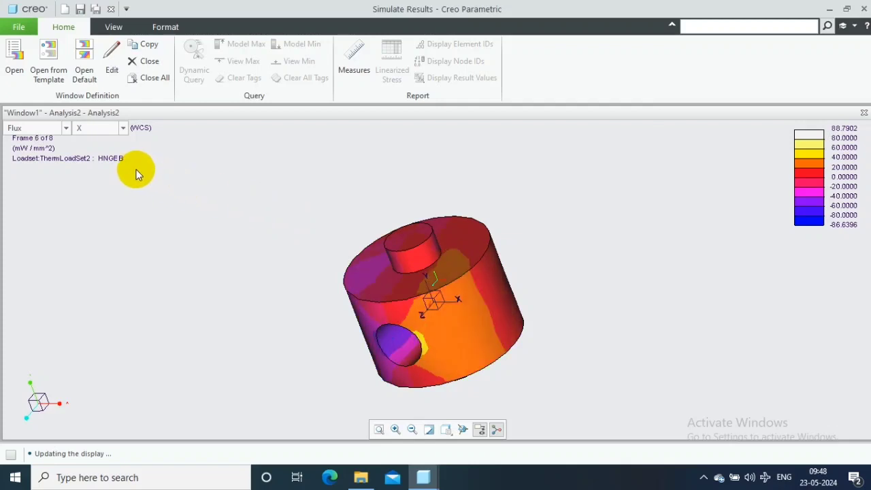
click(67, 129)
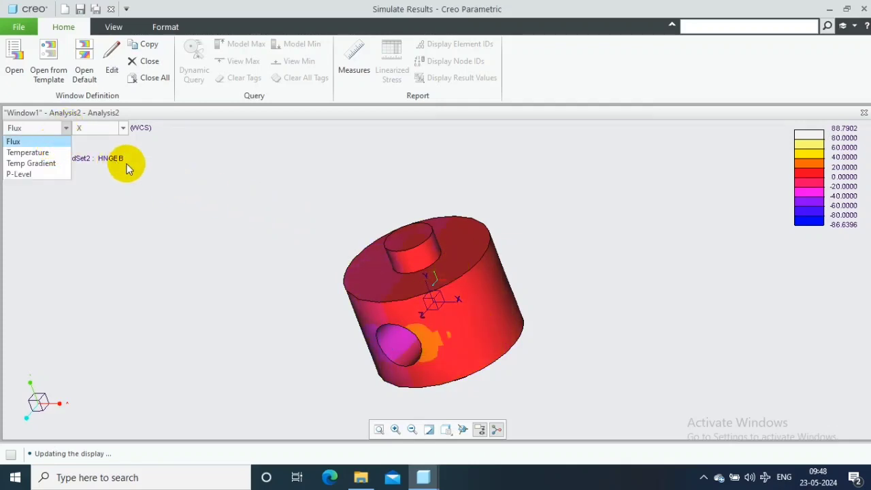
- In the Flux X result window definition, enable Continuous Tone under Display Options
click(110, 75)
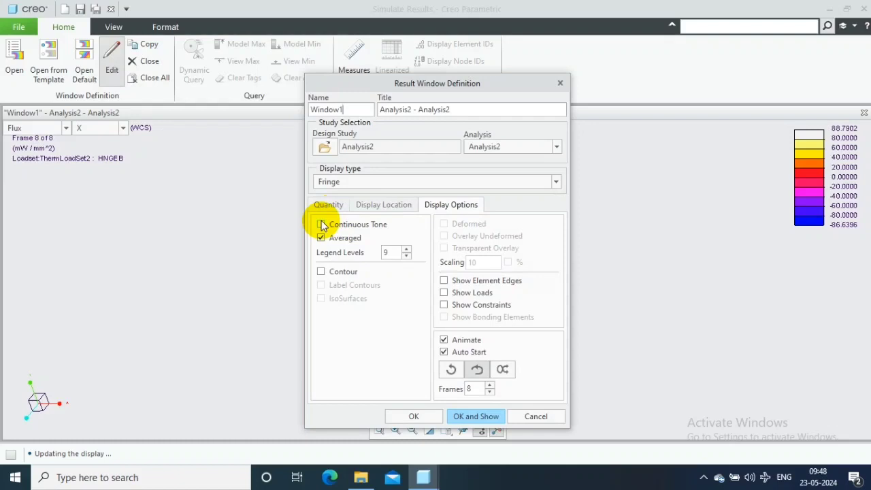
click(383, 206)
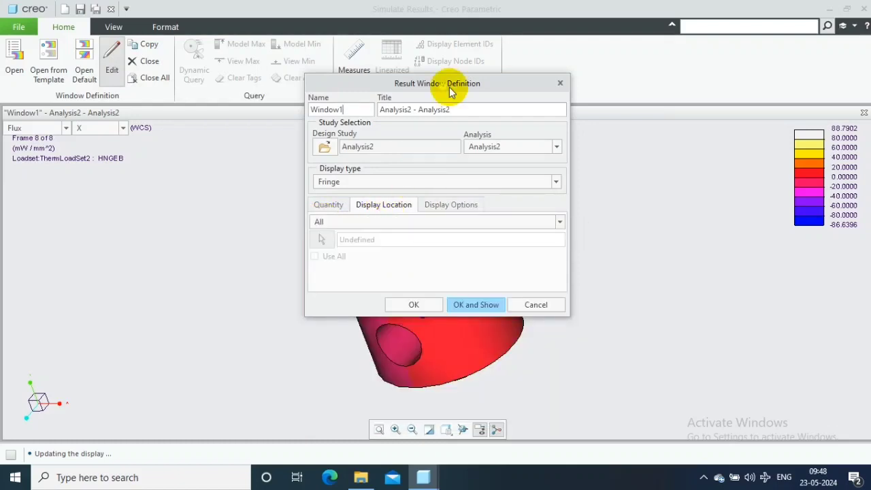
drag(449, 87, 551, 87)
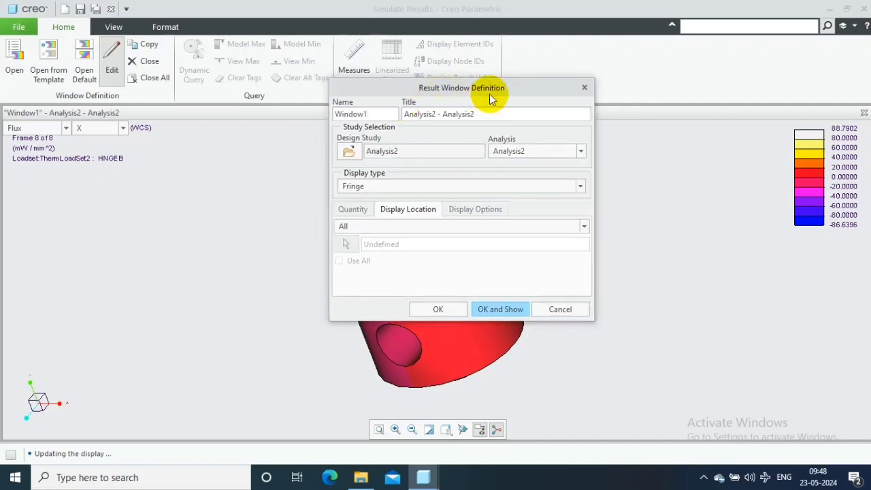
drag(643, 93, 683, 116)
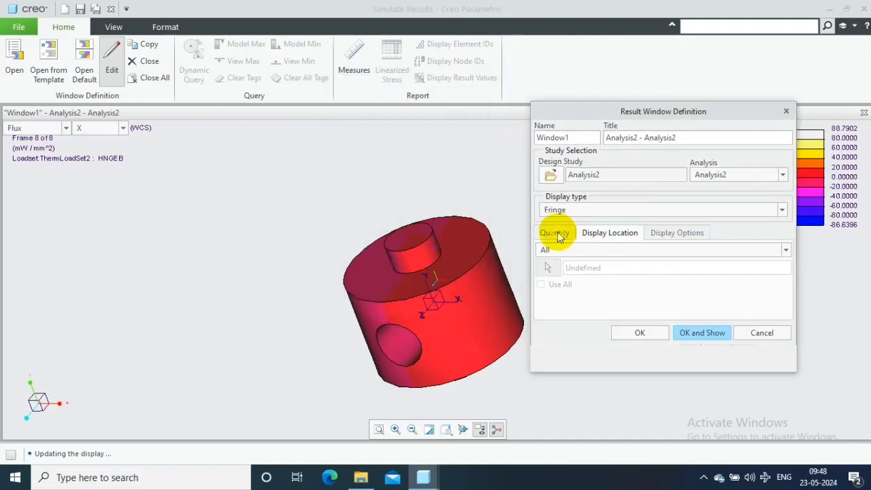
click(553, 232)
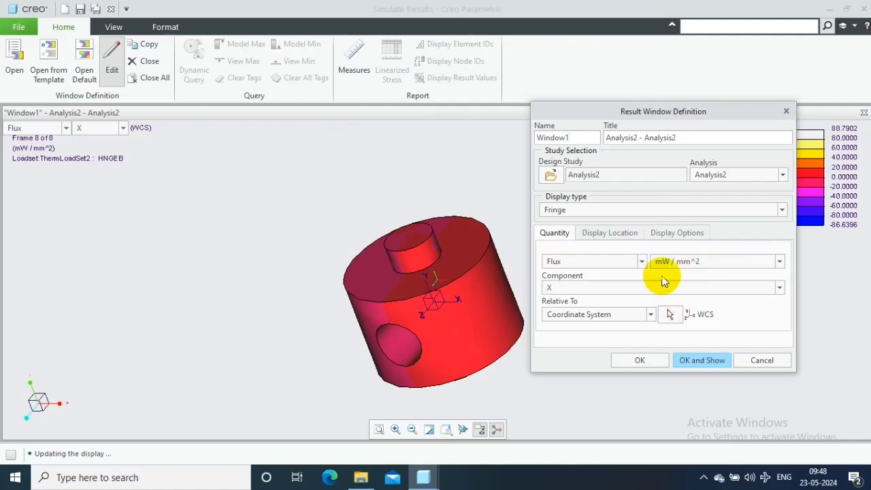
click(677, 233)
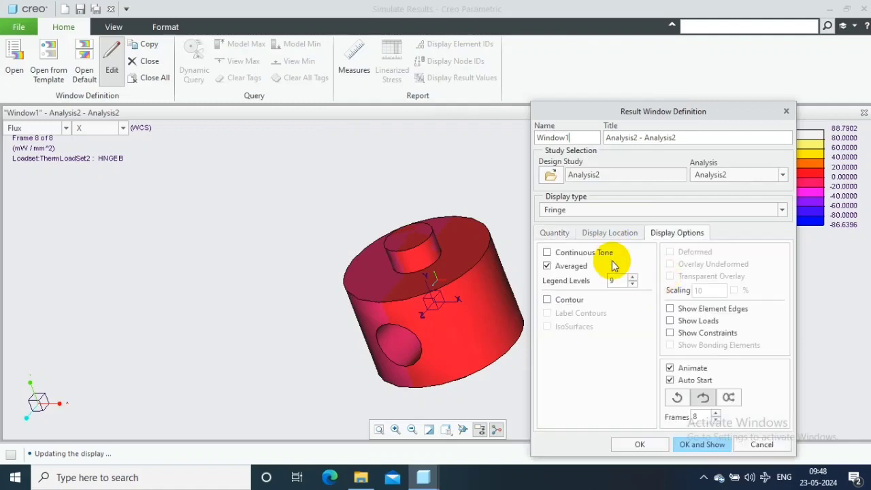
click(598, 252)
click(689, 444)
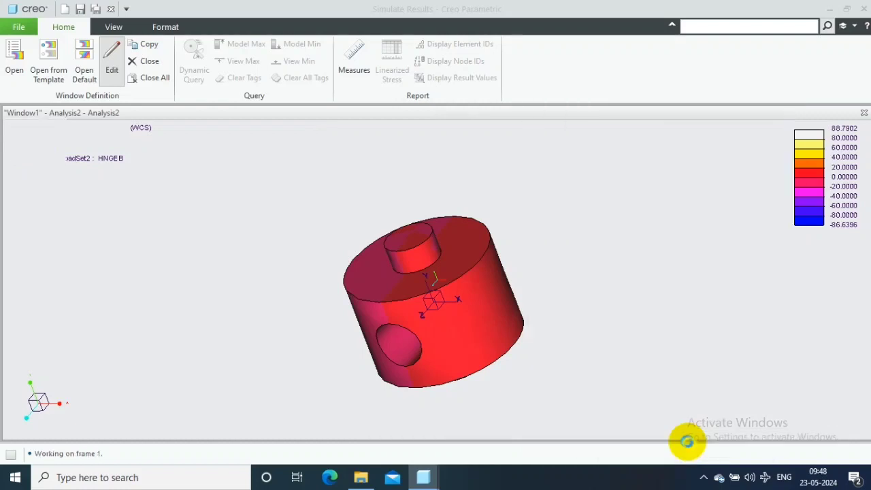
scroll(419, 393, down, 1)
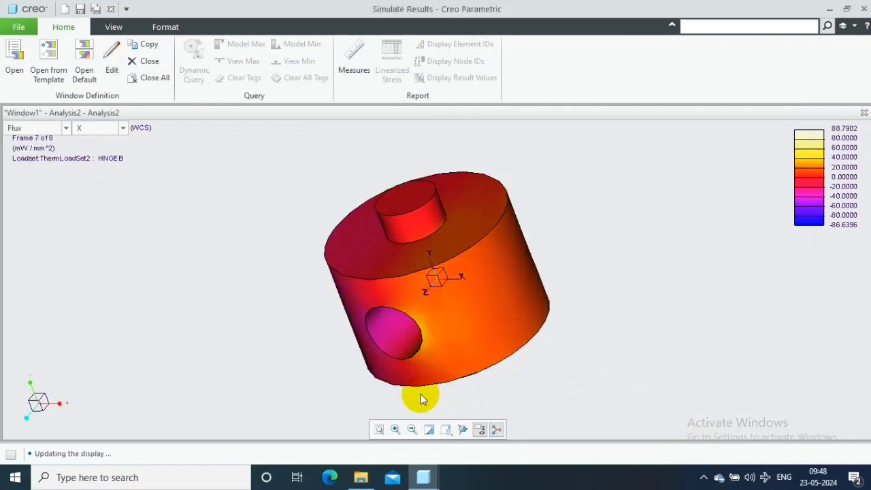
scroll(420, 391, down, 1)
scroll(421, 325, down, 3)
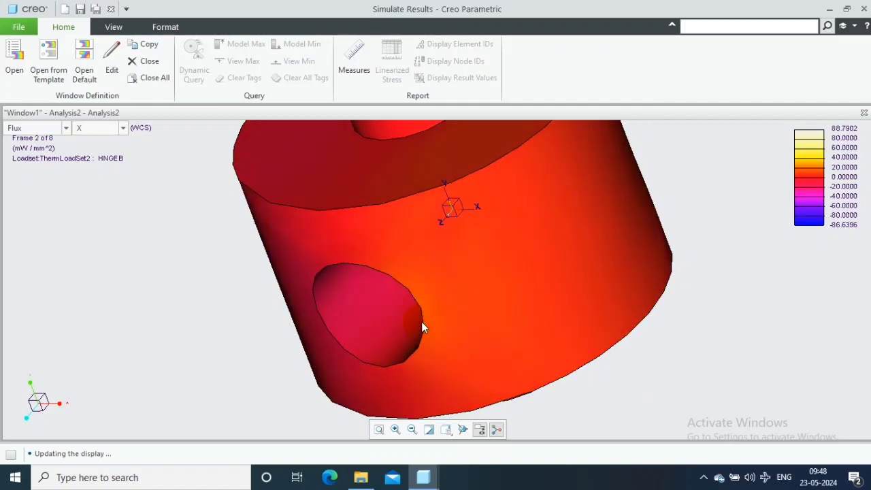
scroll(421, 321, up, 3)
middle_drag(460, 299, 499, 272)
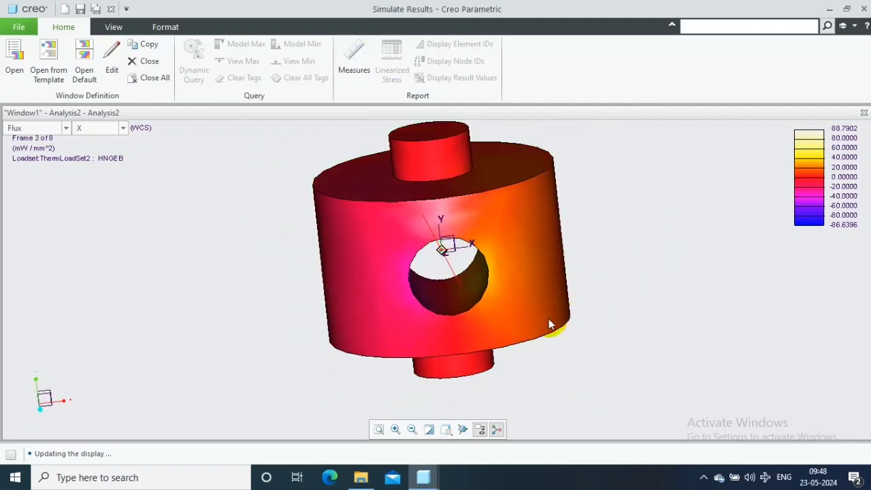
mouse_move(548, 321)
middle_down()
mouse_move(553, 347)
mouse_move(707, 348)
mouse_move(628, 344)
middle_up()
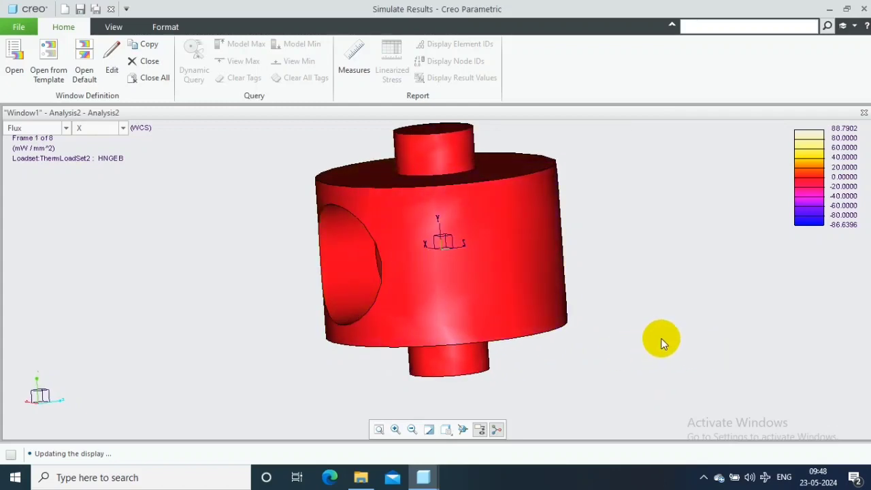
middle_drag(405, 246, 462, 252)
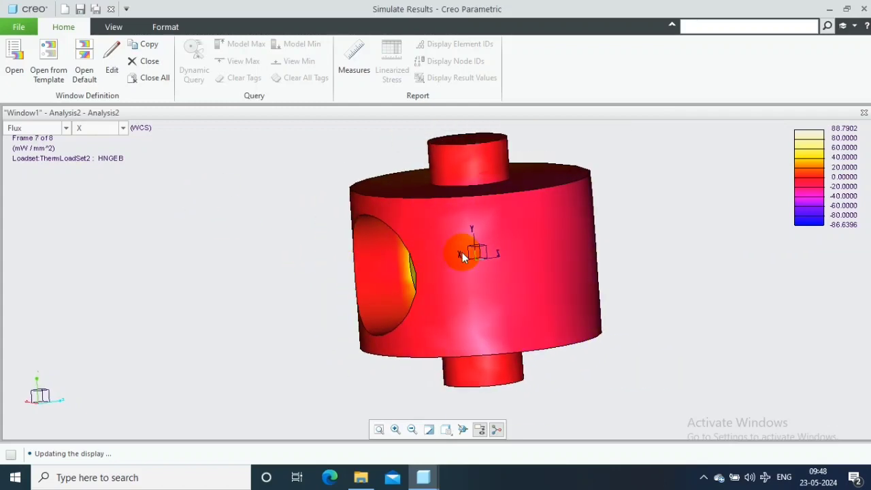
scroll(422, 250, up, 2)
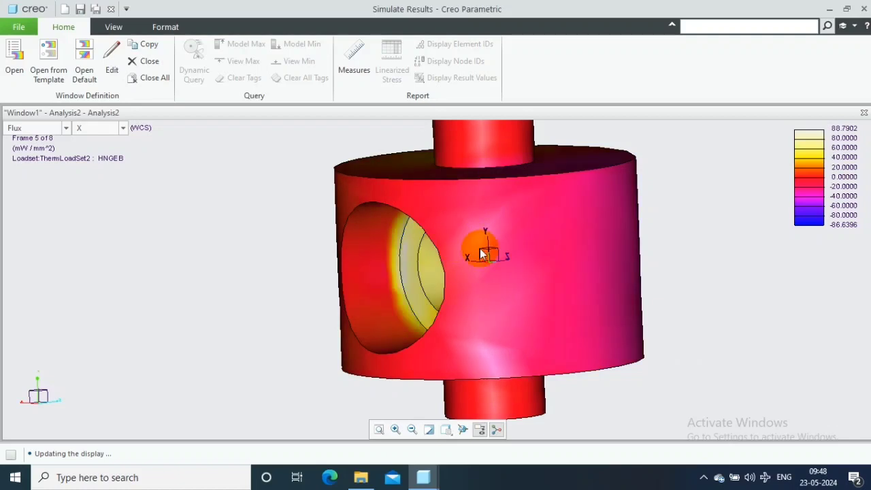
scroll(480, 248, down, 3)
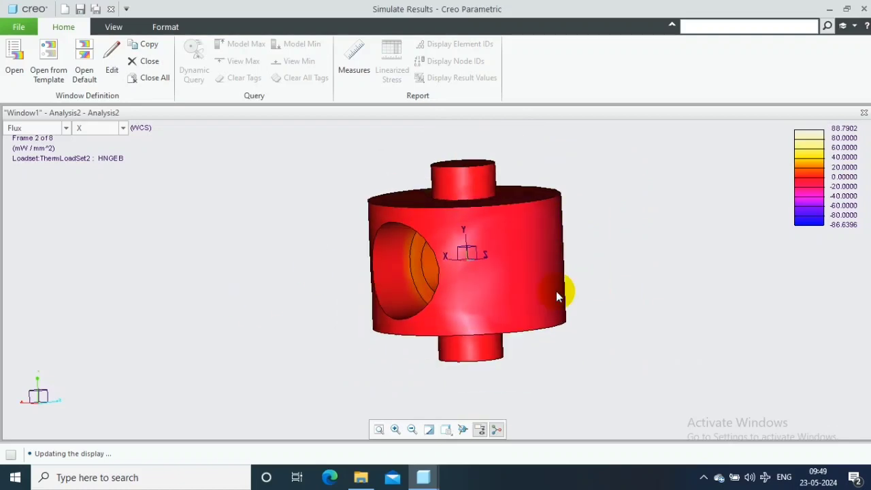
middle_drag(556, 291, 556, 286)
scroll(485, 229, up, 3)
scroll(358, 283, up, 1)
middle_drag(358, 282, 302, 271)
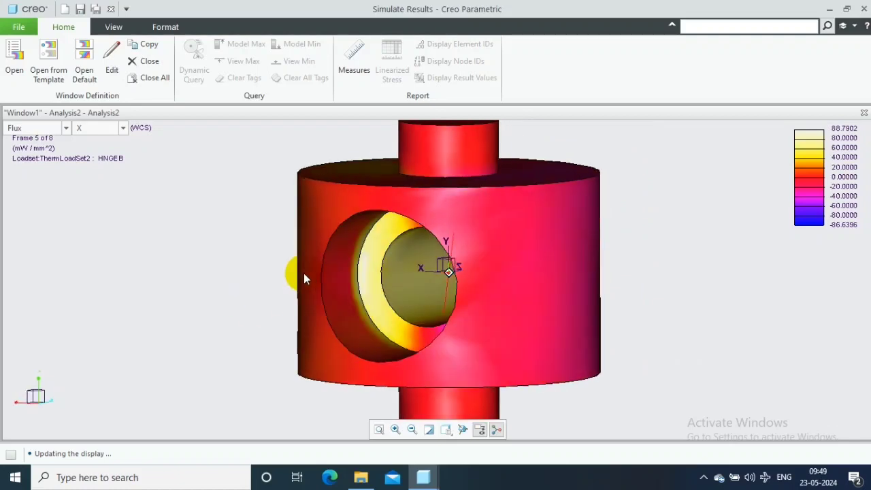